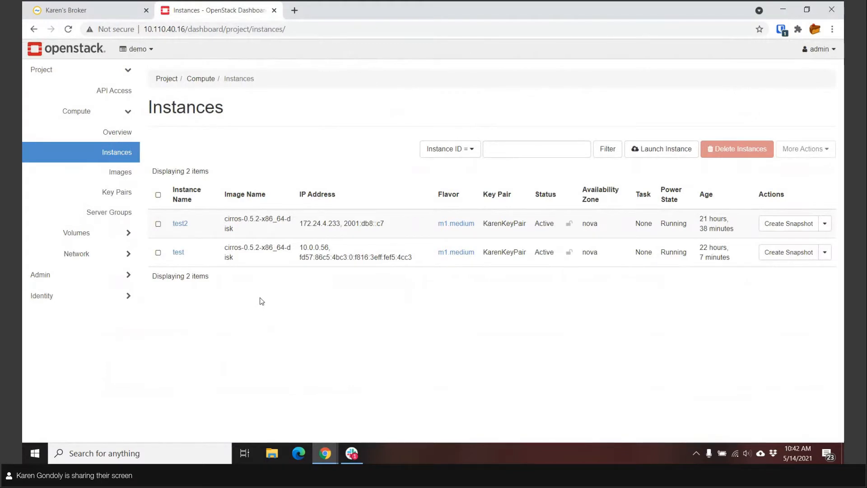
- Switch to the Leostream Connection Broker and sign in as admin with the account password
left_click(97, 16)
left_click(149, 178)
type("admin")
key("Tab")
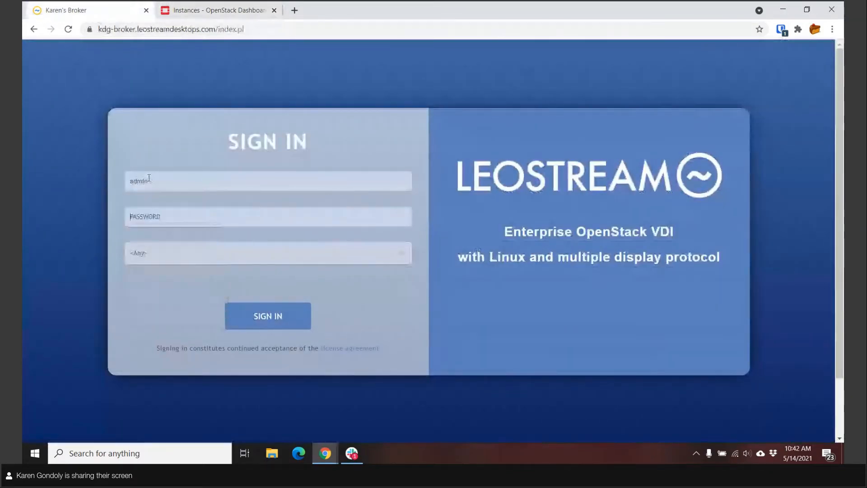
type("•••")
key("Return")
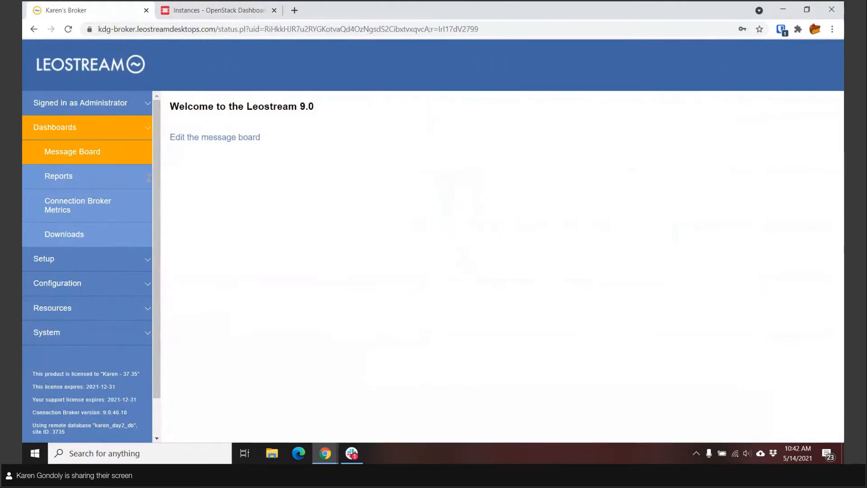
- Open the OpenStack center's settings and examine its authentication URL, domains, project, login and inventory scan options
left_click(67, 128)
left_click(61, 158)
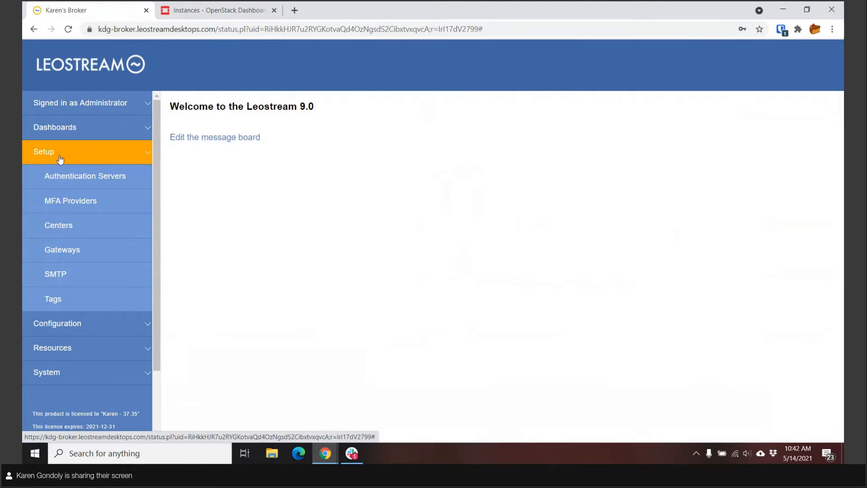
left_click(62, 233)
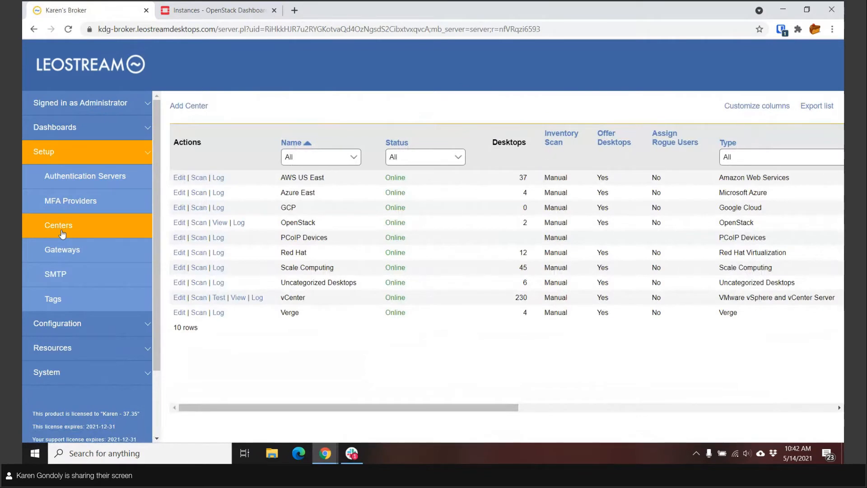
left_click(179, 222)
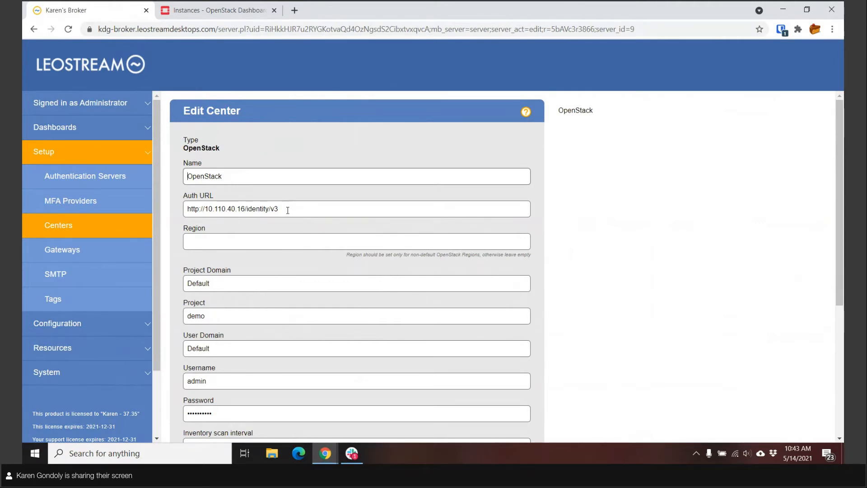
scroll(287, 210, "down", 1)
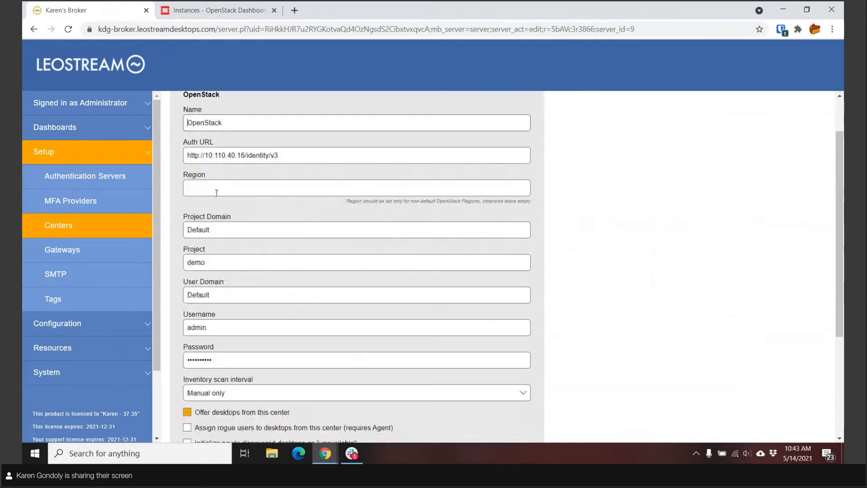
scroll(216, 192, "down", 2)
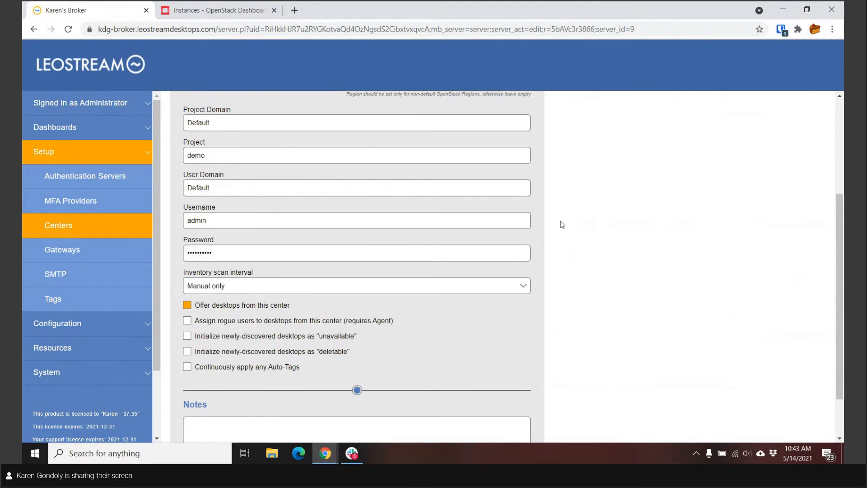
- Show the desktops resource list filtered to the OpenStack Demo Project pool
left_click(63, 226)
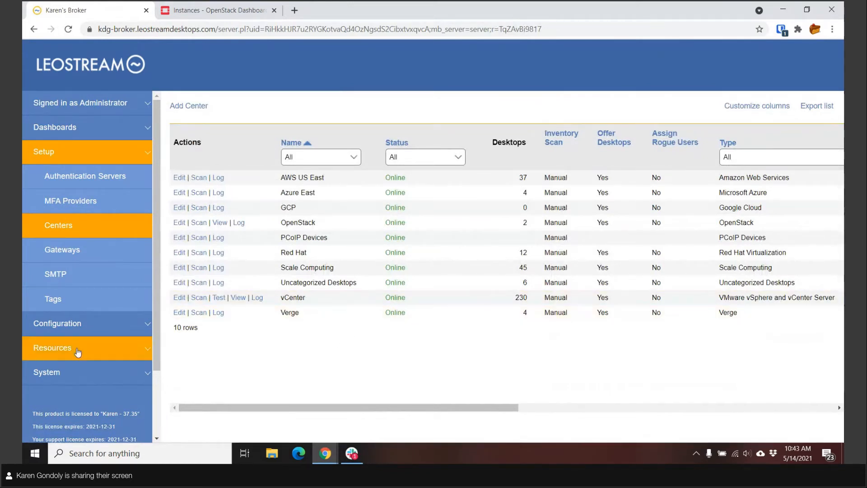
left_click(52, 348)
left_click(69, 224)
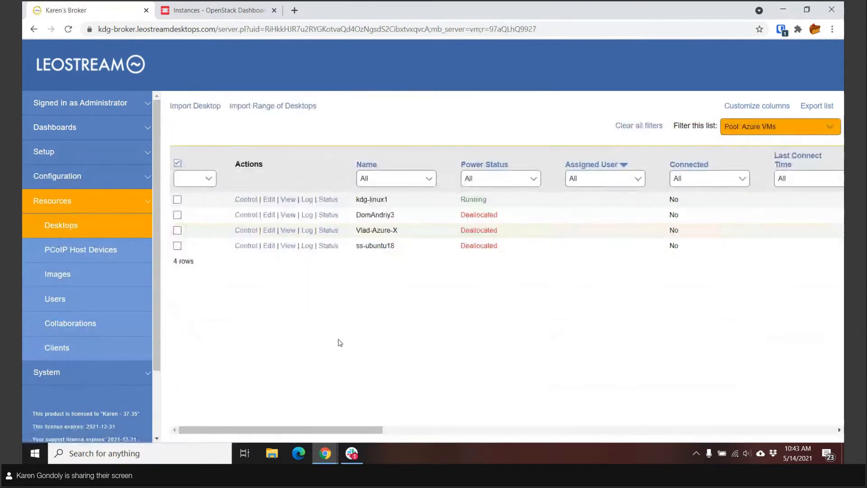
left_click(773, 126)
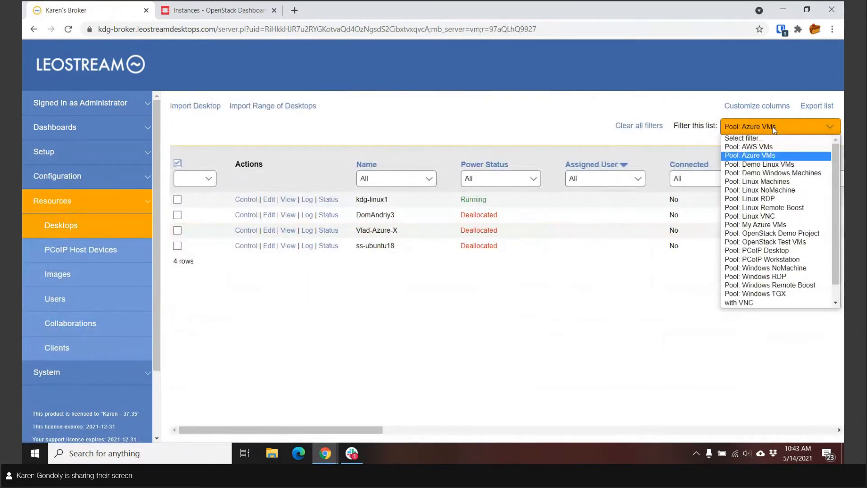
left_click(778, 234)
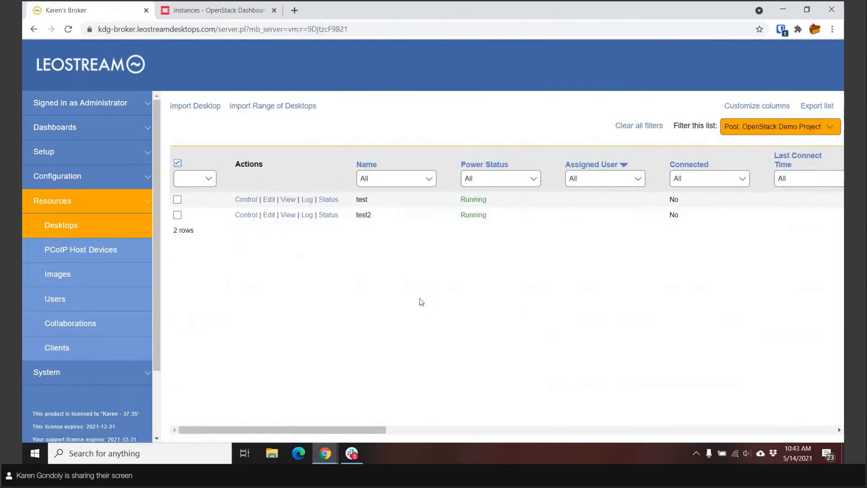
- Show the images resource list filtered to the OpenStack center instead of Azure East
left_click(84, 279)
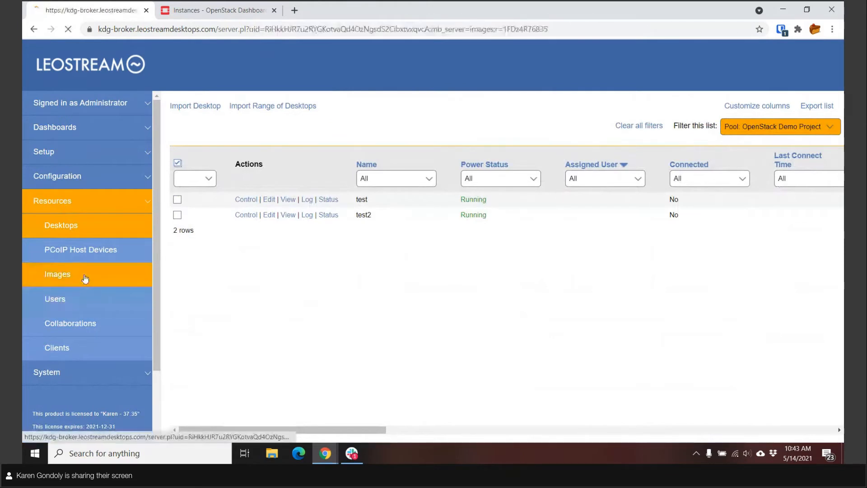
left_click(353, 164)
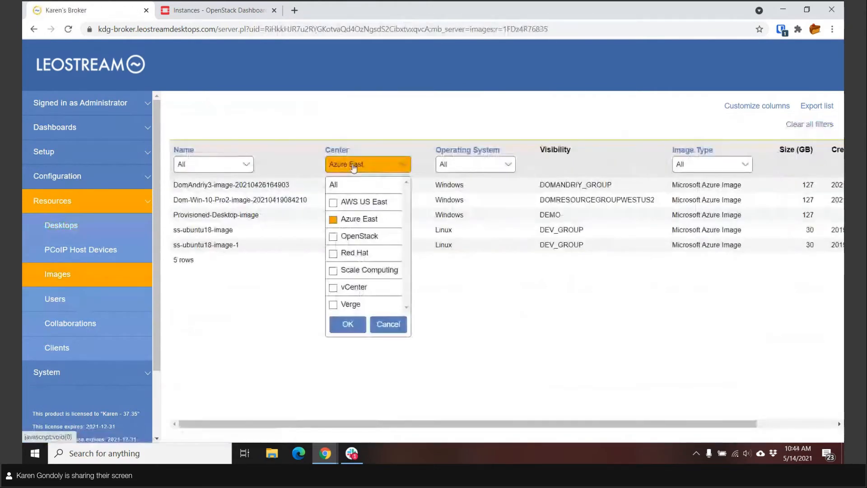
left_click(333, 236)
left_click(333, 219)
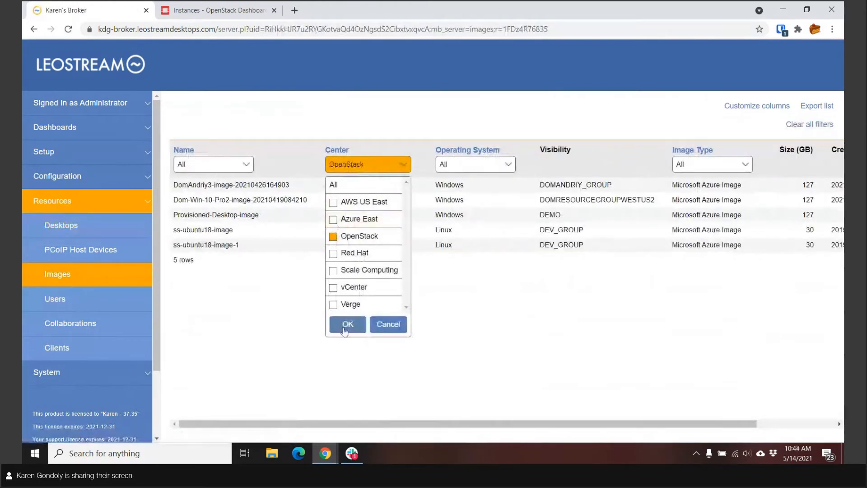
left_click(348, 325)
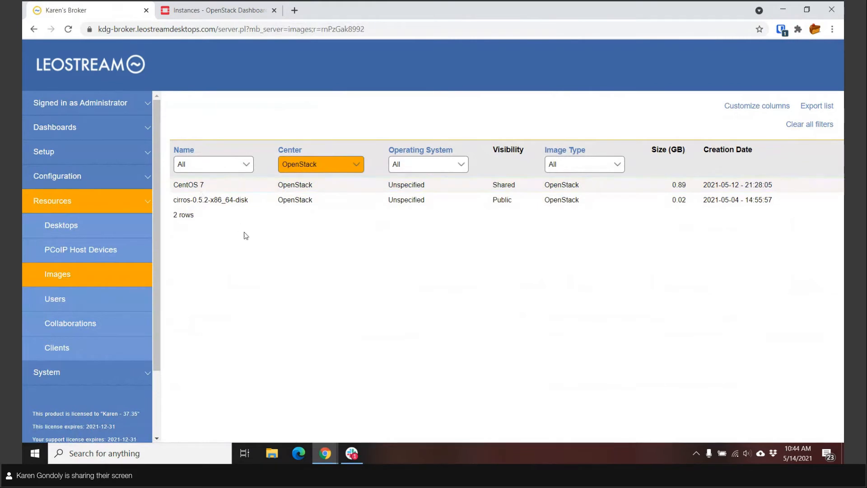
- Clear all filters on the desktops list and examine its available column layout items without changing them
left_click(107, 226)
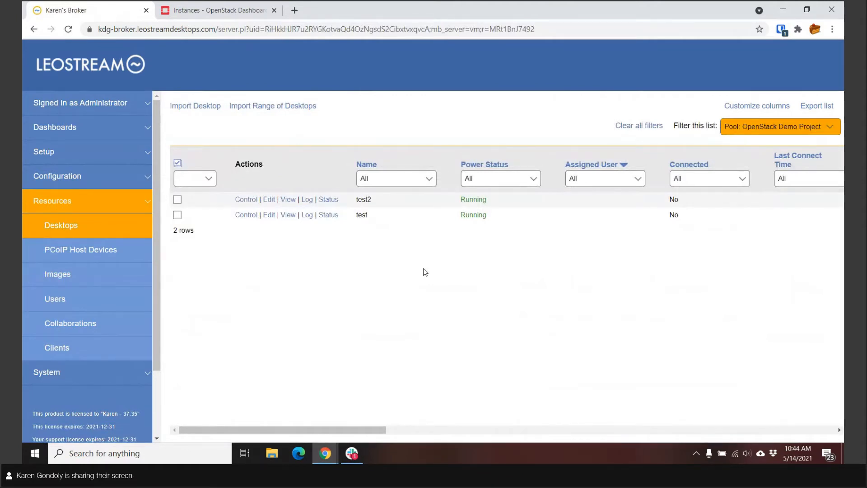
left_click(632, 131)
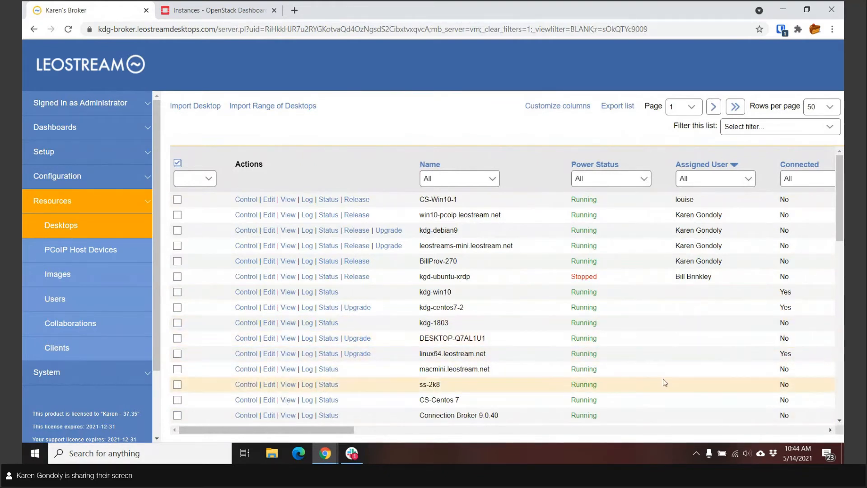
left_click(565, 107)
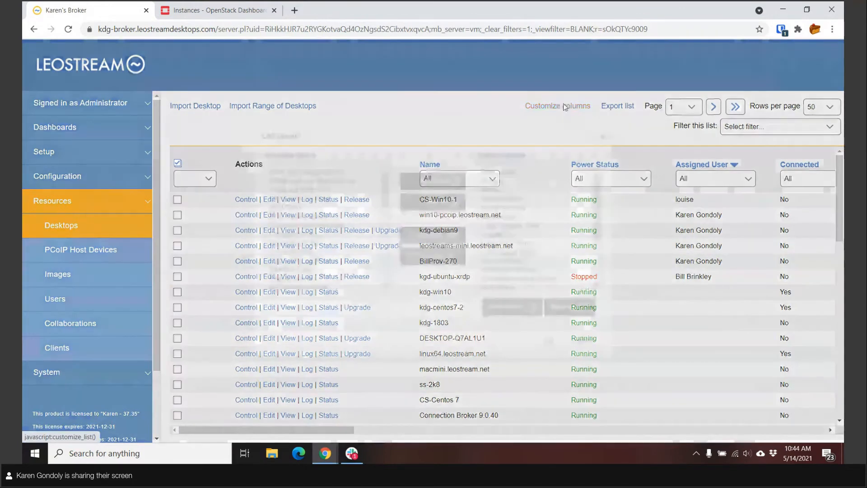
scroll(542, 228, "up", 3)
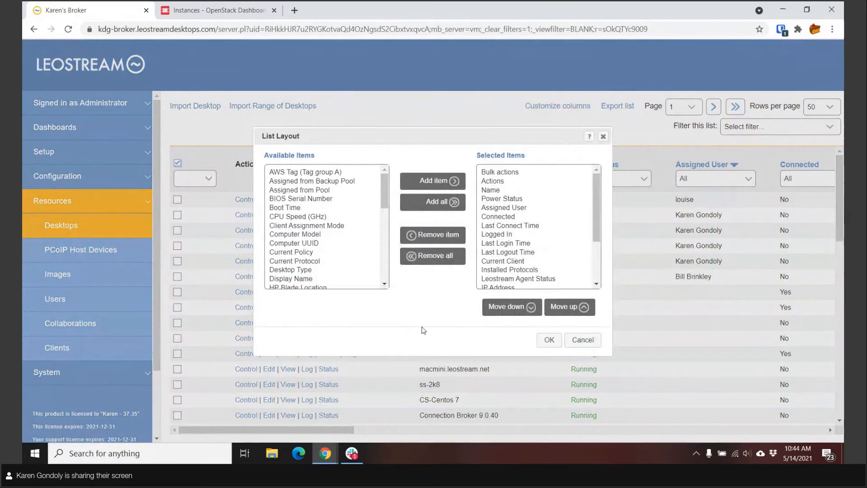
left_click(582, 339)
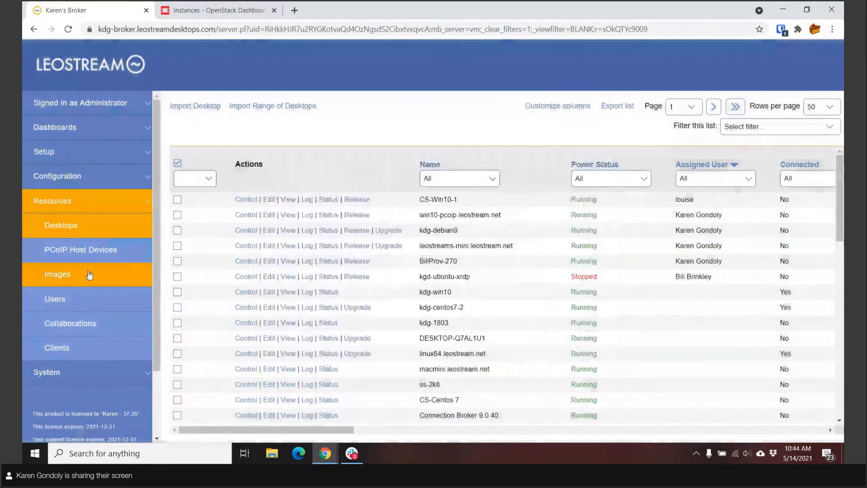
- Open the OpenStack Demo Project pool's settings from the pool configuration and examine its definition
left_click(57, 151)
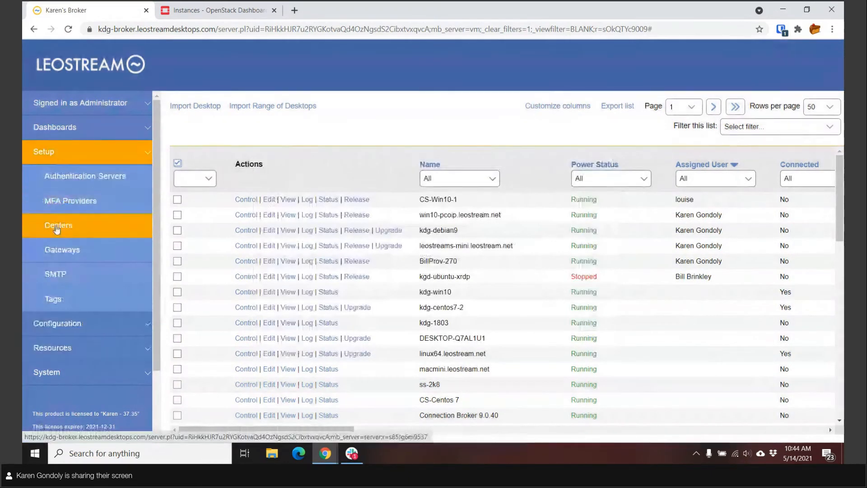
left_click(57, 322)
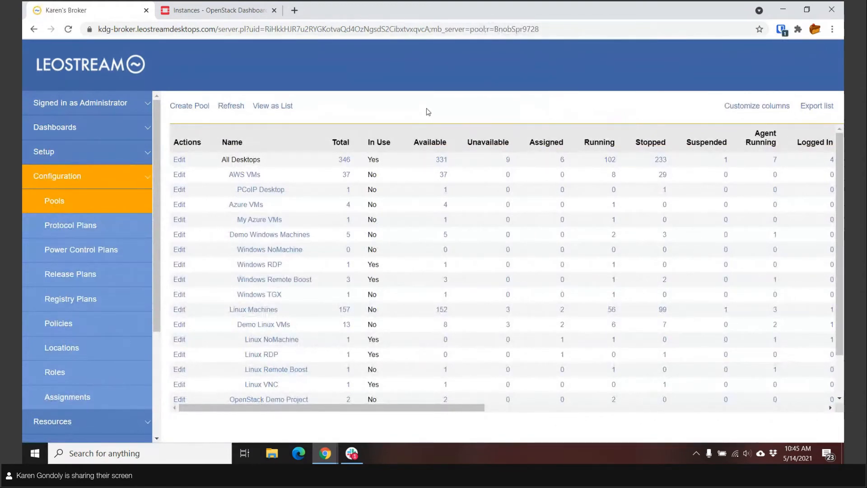
scroll(271, 246, "down", 2)
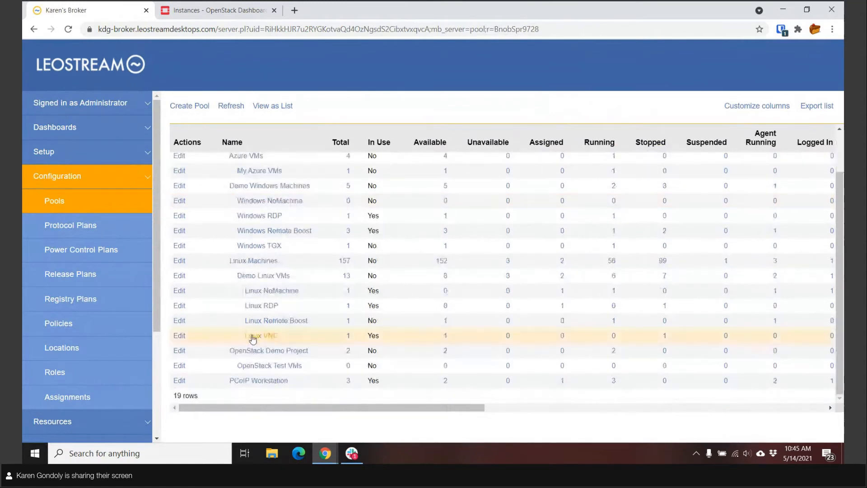
left_click(180, 350)
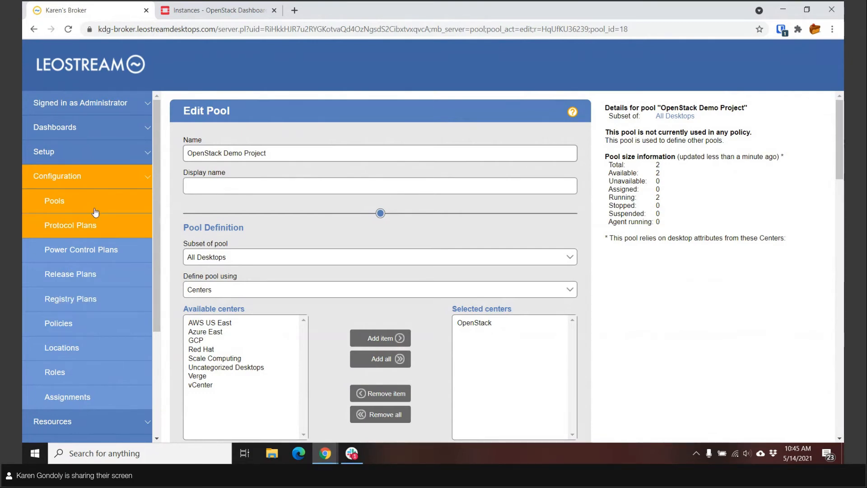
- Open the OpenStack Test VMs pool for editing and enable provisioning for it
left_click(68, 201)
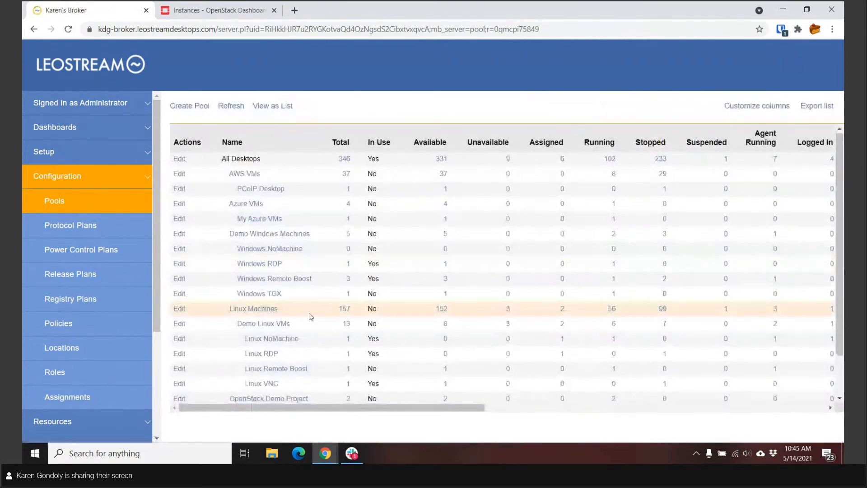
scroll(271, 316, "down", 2)
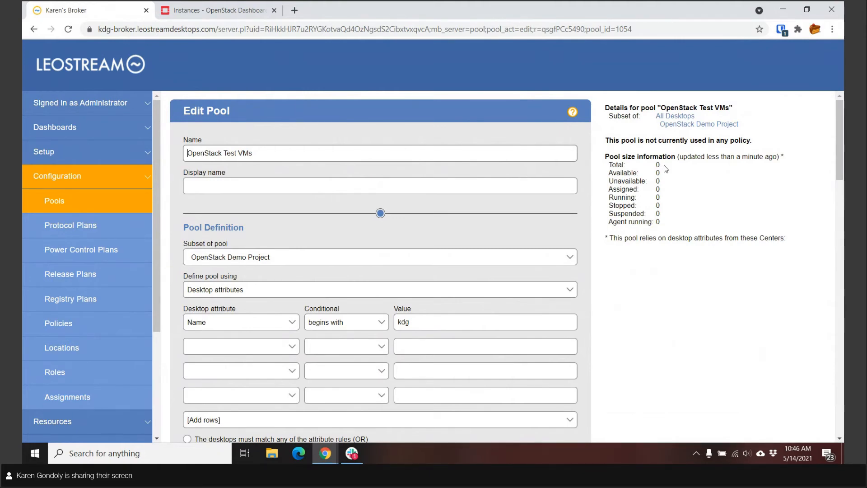
scroll(659, 286, "down", 10)
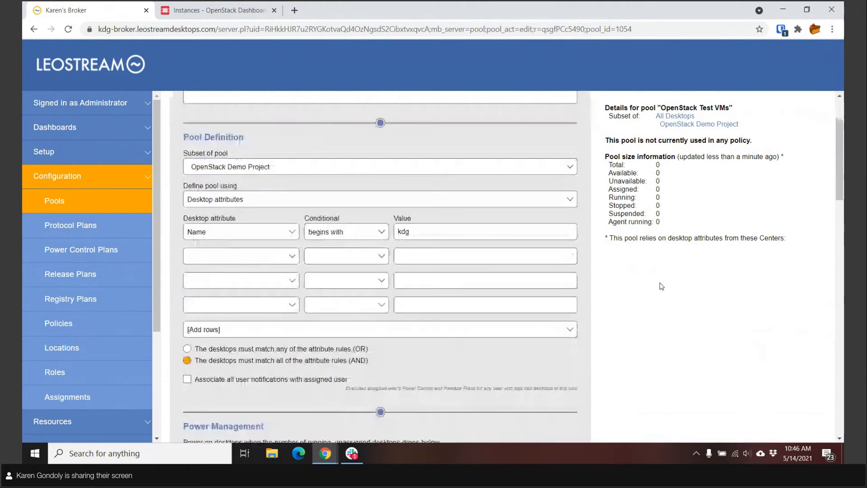
scroll(661, 286, "down", 5)
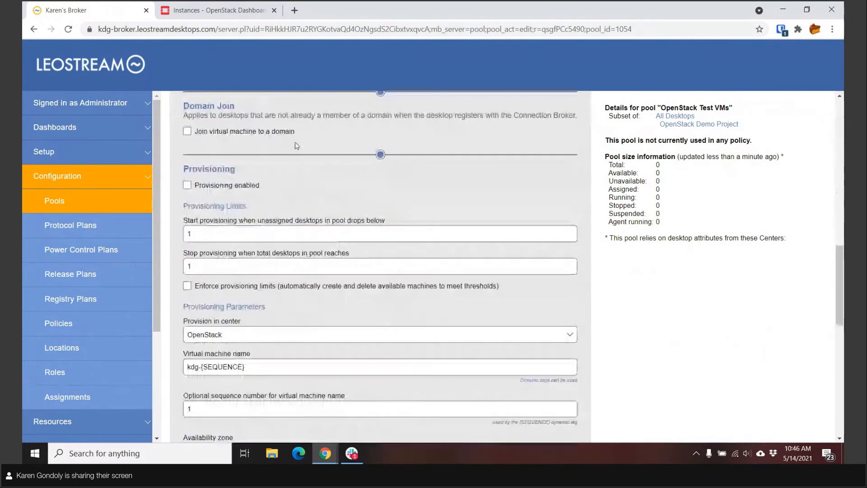
left_click(188, 185)
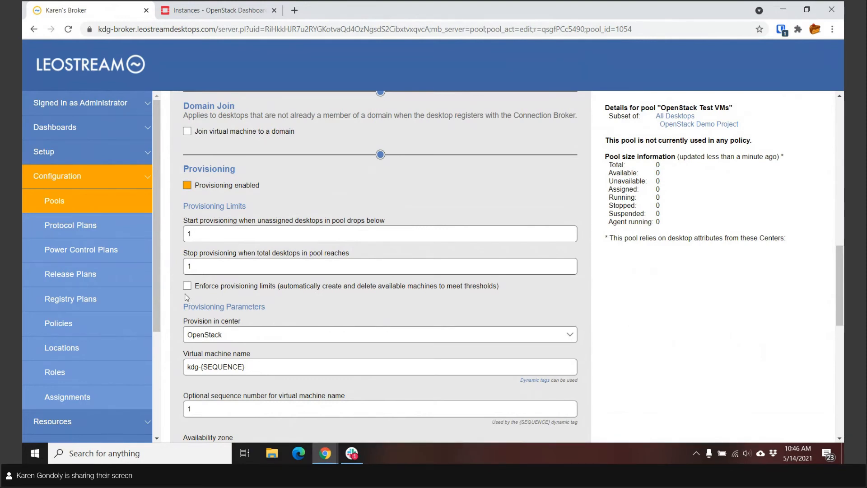
- Set the pool to stop provisioning at 10 total desktops and enforce the provisioning limits
double_click(191, 233)
double_click(657, 165)
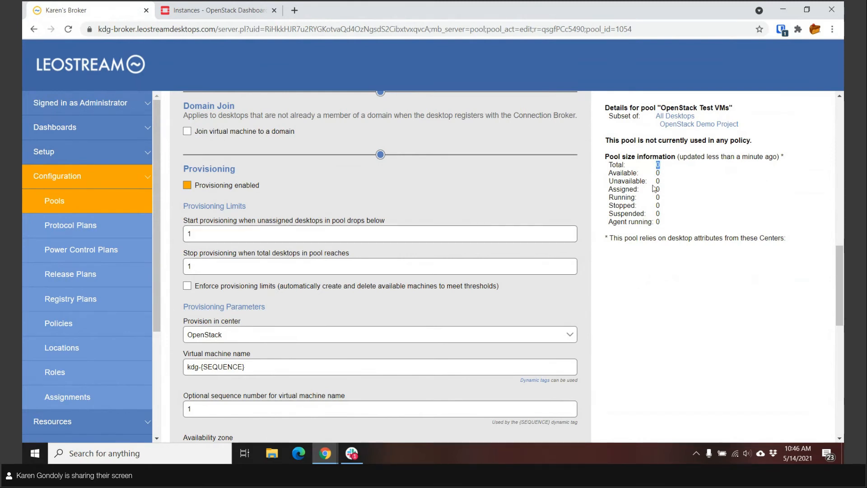
left_click(191, 265)
type("0")
left_click(187, 286)
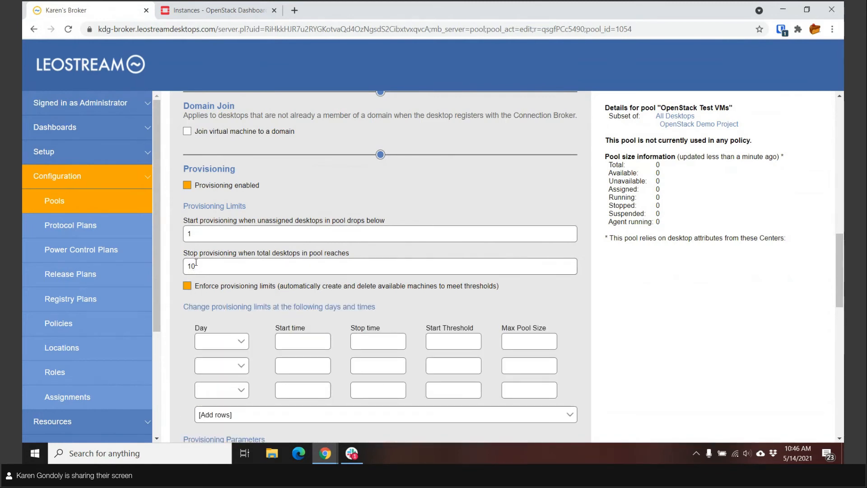
- Set both the start and stop provisioning limits to 0
left_click_drag(196, 268, 187, 268)
type("0")
left_click_drag(192, 234, 185, 235)
- Add a scheduled limit change for Monday starting at 12:30 AM, with start threshold 1 and max pool size 2
left_click(224, 341)
left_click(211, 362)
left_click(300, 341)
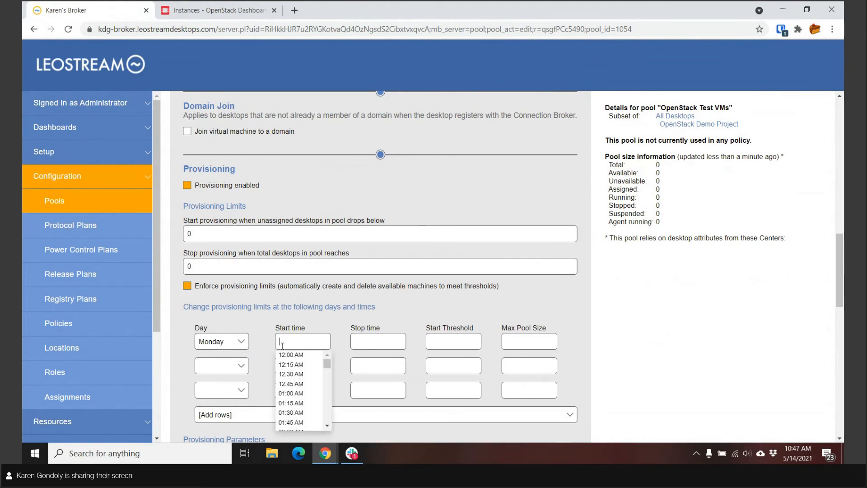
left_click(293, 378)
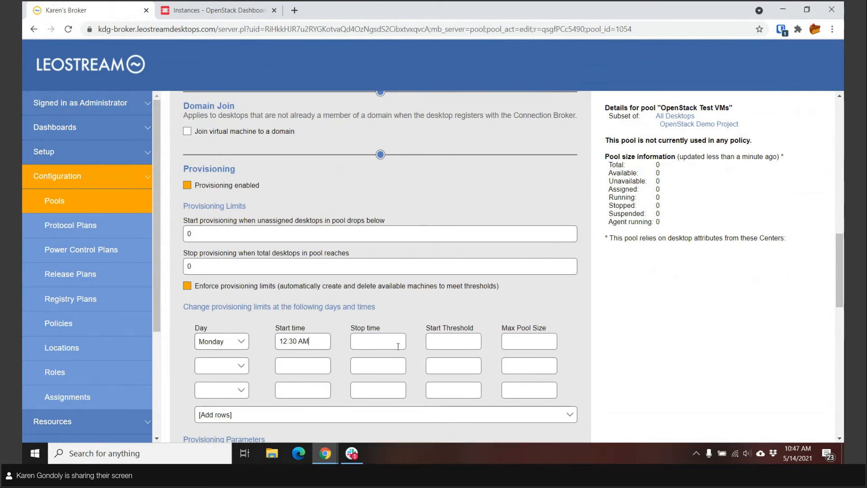
left_click(454, 346)
type("1")
left_click(517, 341)
type("2")
- Turn off enforcement of the provisioning limits and set both the start and stop provisioning limits to 1
double_click(188, 286)
left_click(188, 287)
double_click(198, 234)
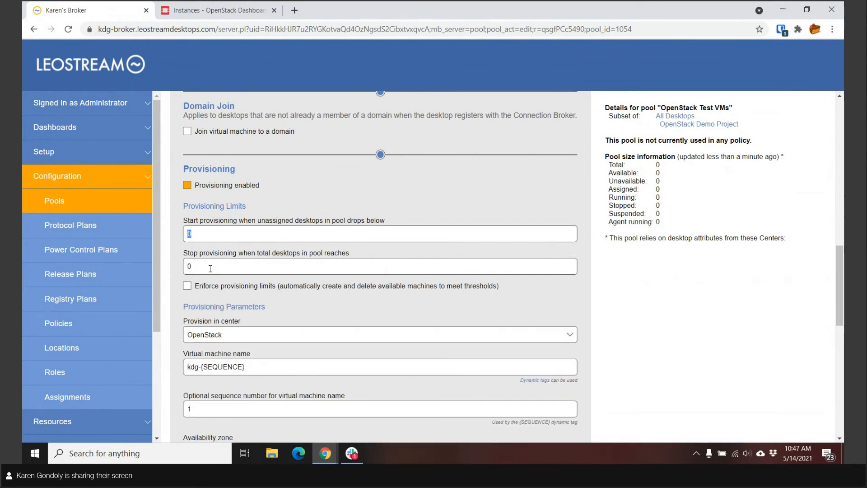
type("1")
double_click(202, 262)
type("1")
- Examine the pool's provisioning parameters, including the virtual machine name, availability zone, deployment image and the available flavors
scroll(241, 238, "down", 3)
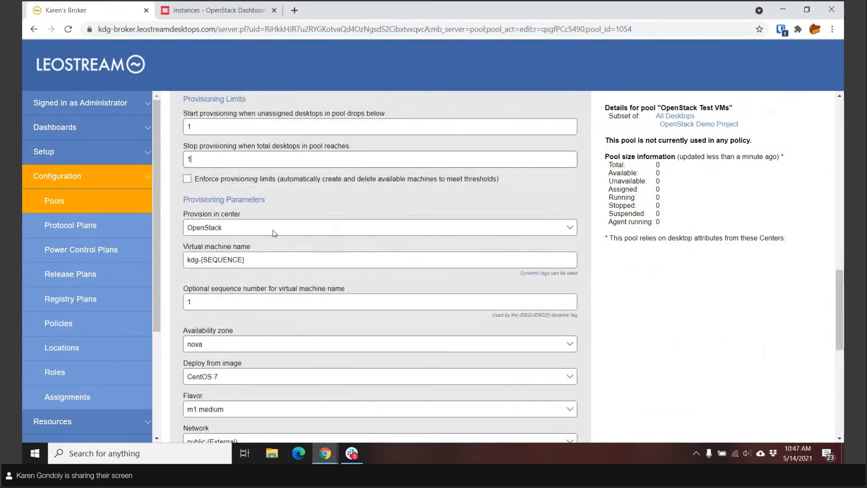
scroll(271, 232, "down", 3)
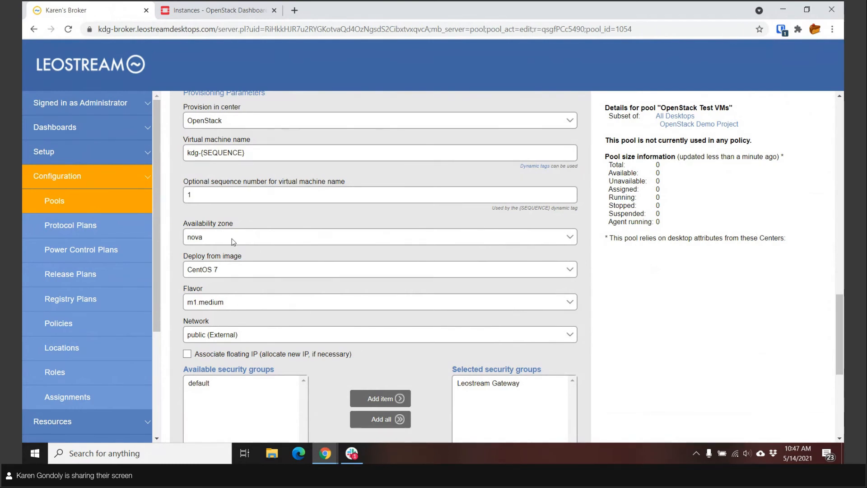
scroll(233, 242, "down", 1)
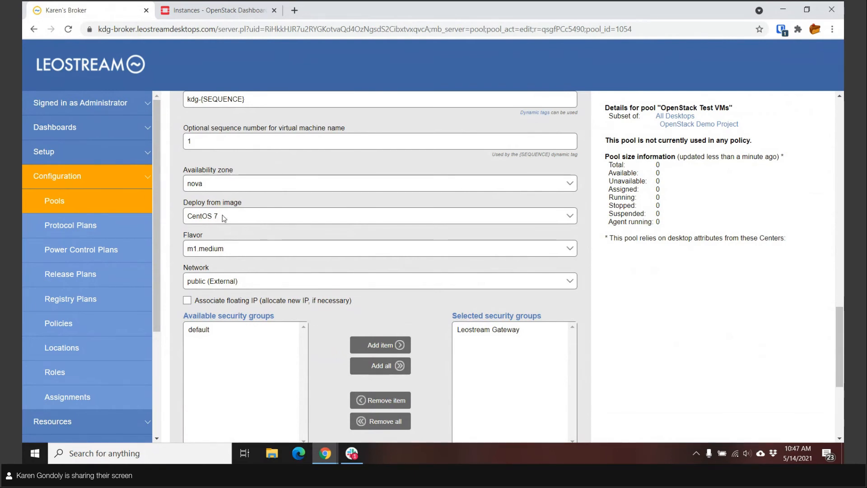
left_click(223, 249)
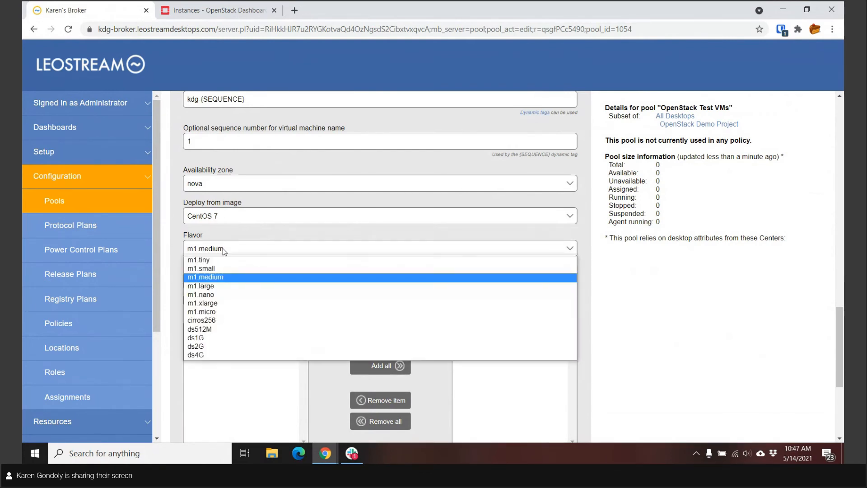
left_click(245, 236)
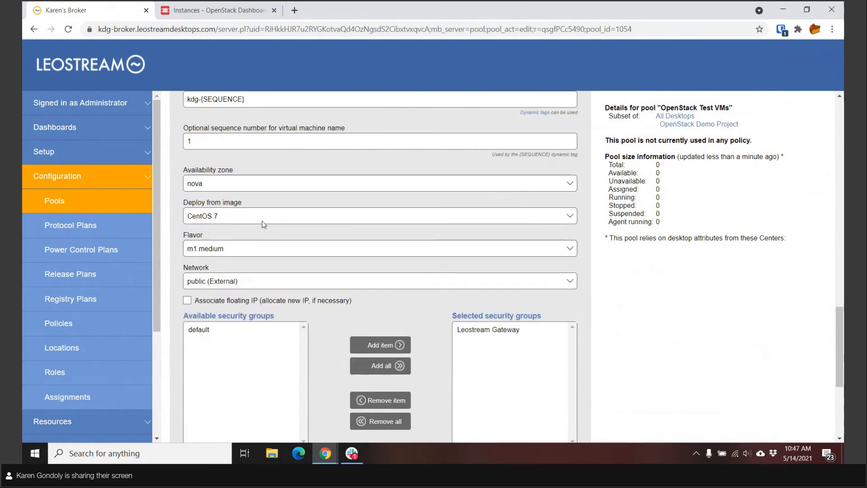
- Keep the network on public (External) and add the default security group to the selected security groups
scroll(261, 223, "down", 1)
scroll(253, 228, "down", 1)
left_click(235, 229)
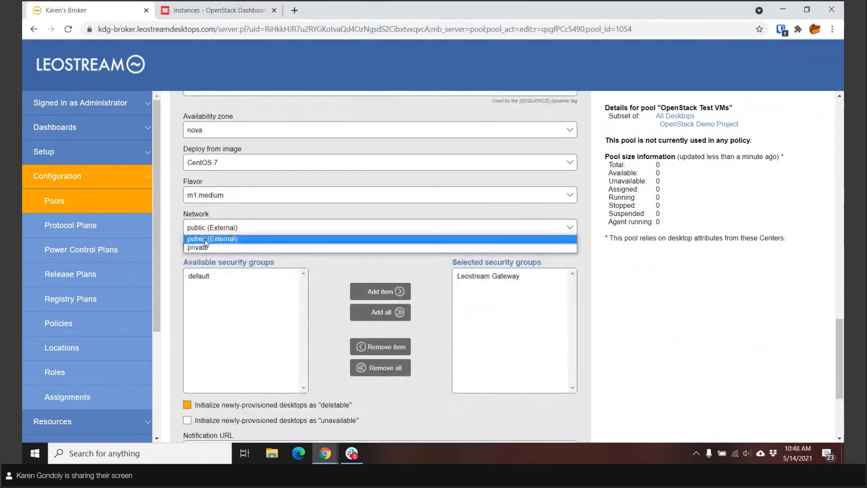
left_click(235, 238)
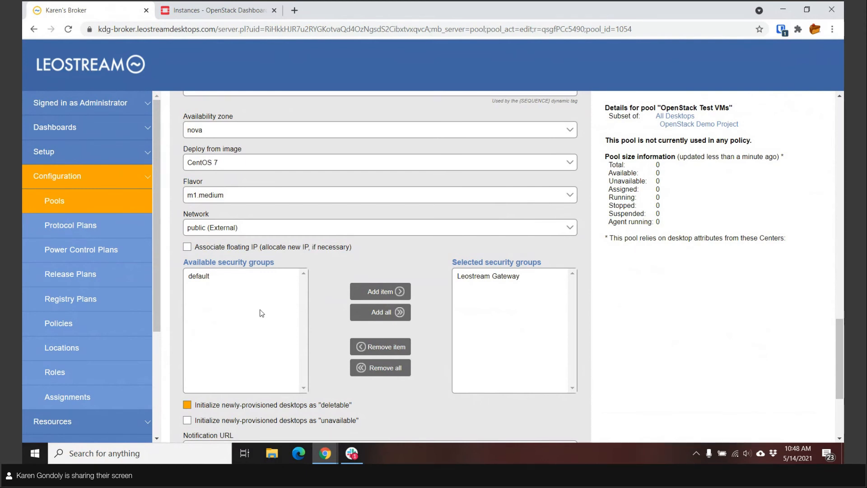
left_click(217, 279)
left_click(382, 291)
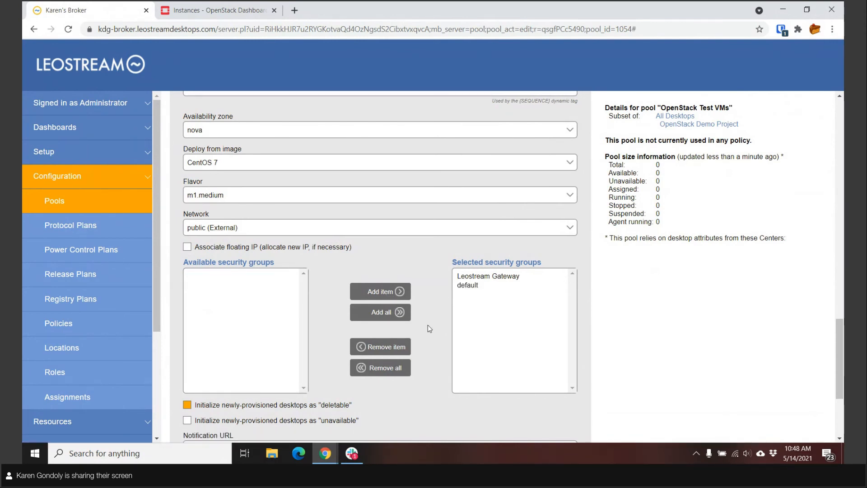
- Check the initialization options for newly provisioned desktops and the images available to deploy from
scroll(427, 324, "down", 3)
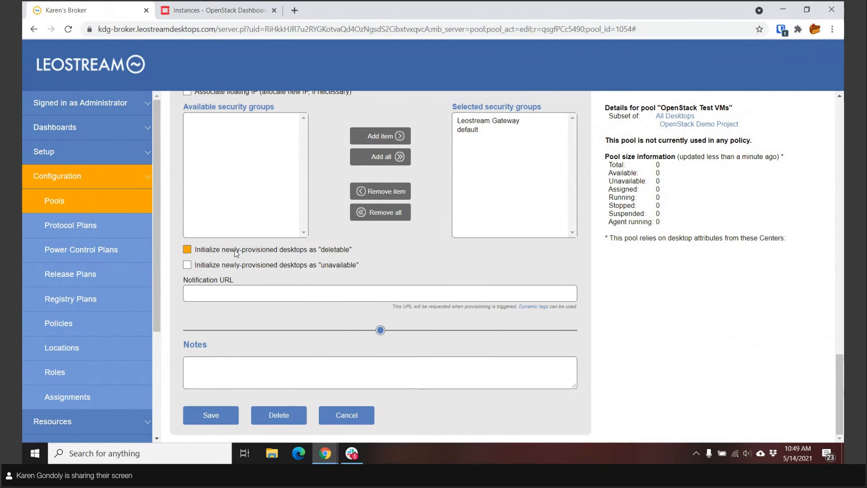
scroll(319, 252, "up", 1)
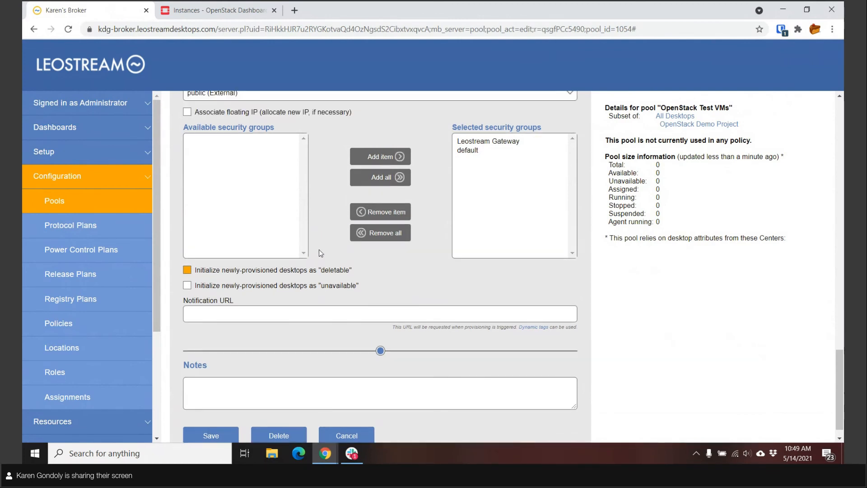
scroll(319, 252, "up", 4)
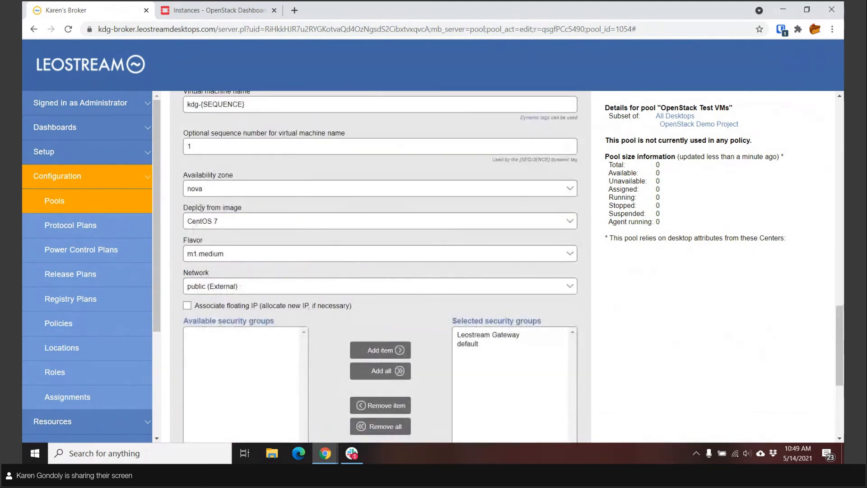
left_click(215, 221)
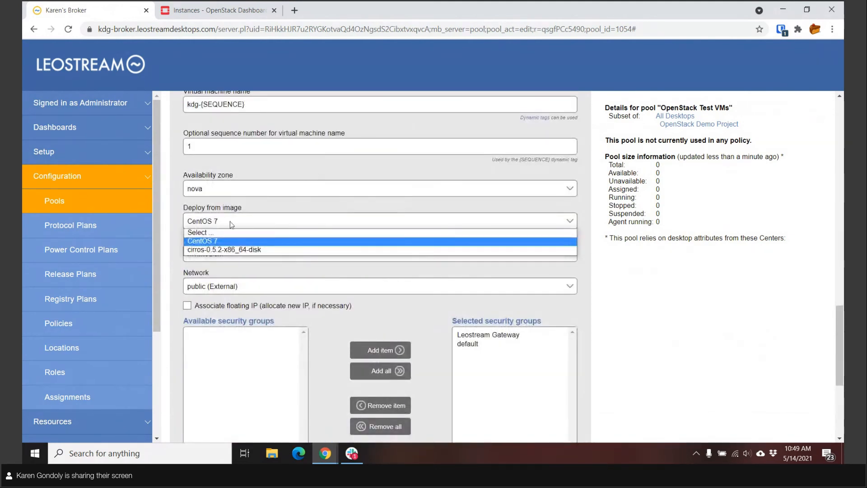
left_click(254, 222)
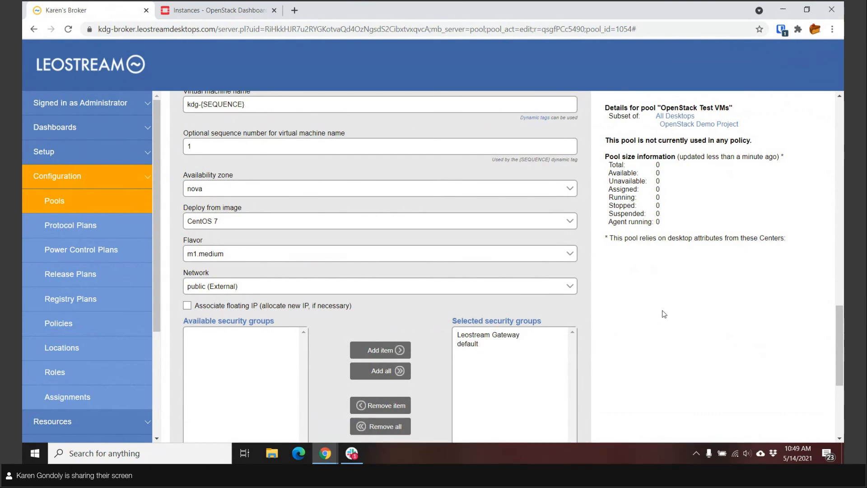
- Look over the remaining provisioning settings and save the OpenStack Test VMs pool
scroll(731, 333, "down", 5)
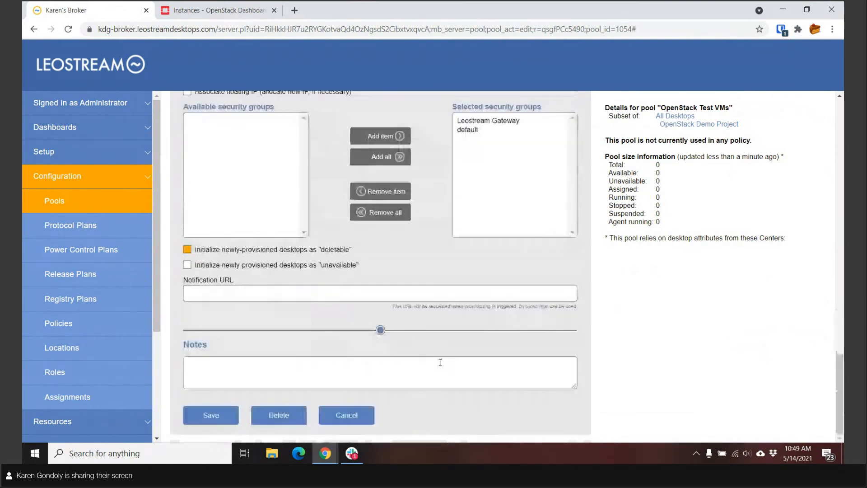
scroll(439, 223, "up", 7)
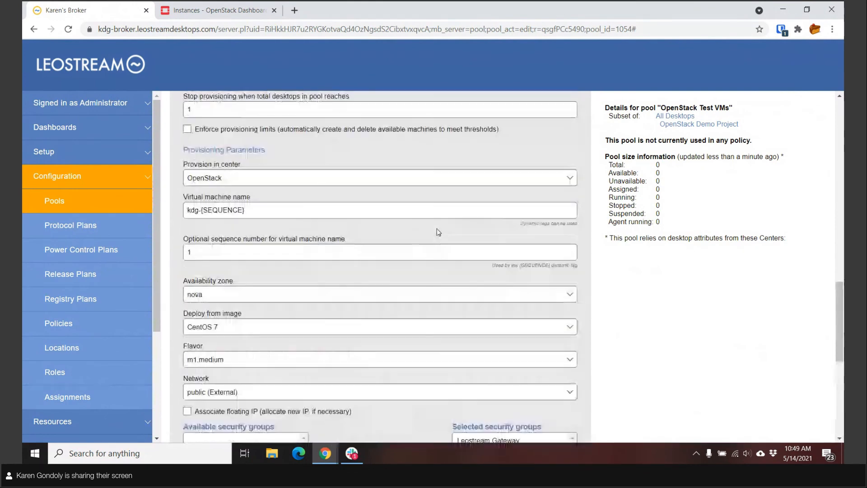
scroll(437, 228, "down", 7)
left_click(207, 414)
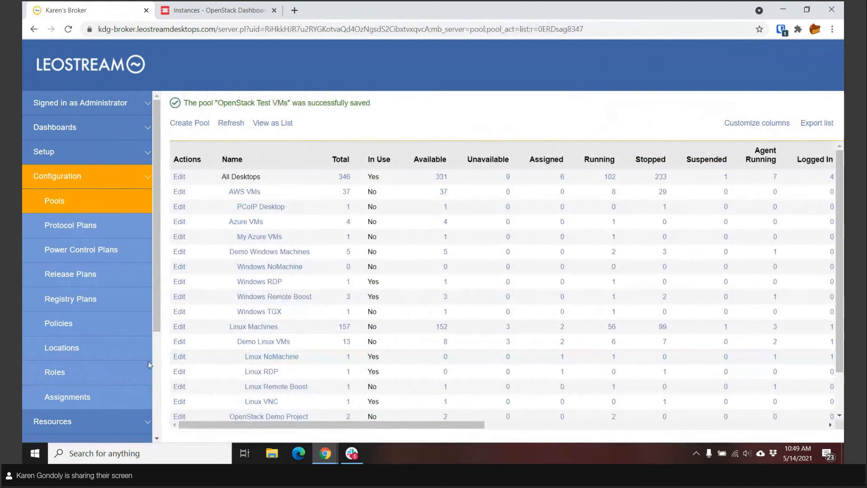
- Open the system log and inspect the details of the import entry for kdg-1 on OpenStack
scroll(106, 384, "down", 4)
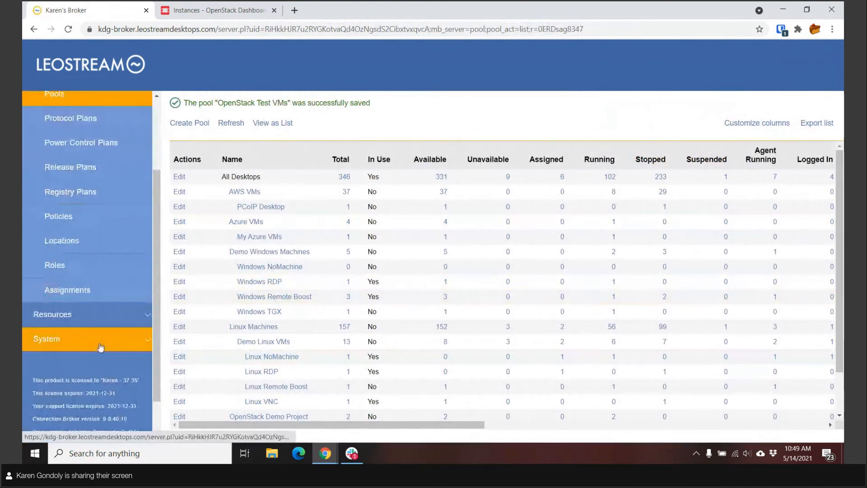
left_click(78, 343)
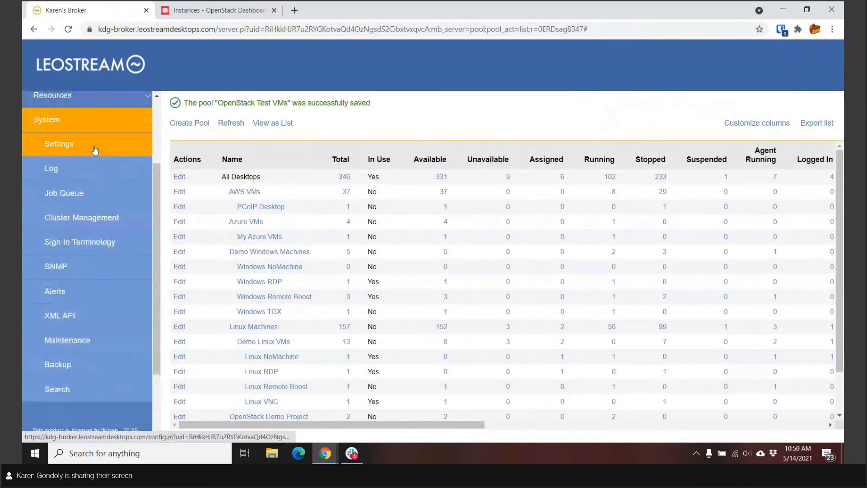
left_click(79, 169)
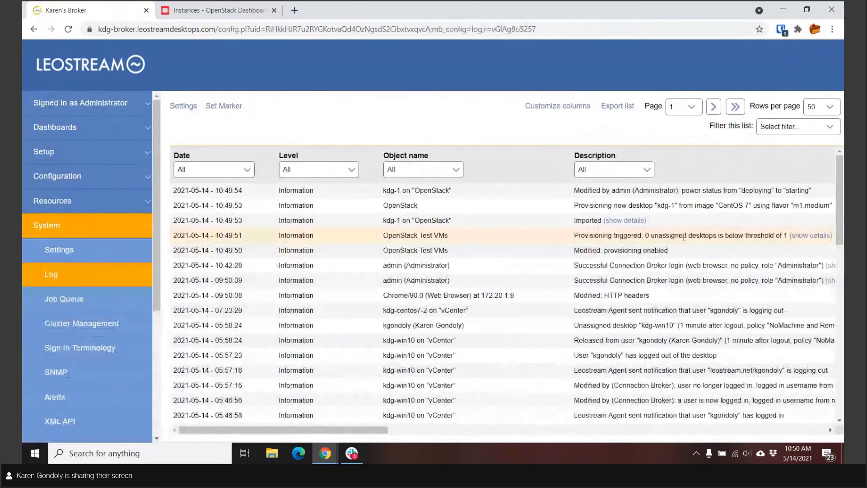
left_click(634, 223)
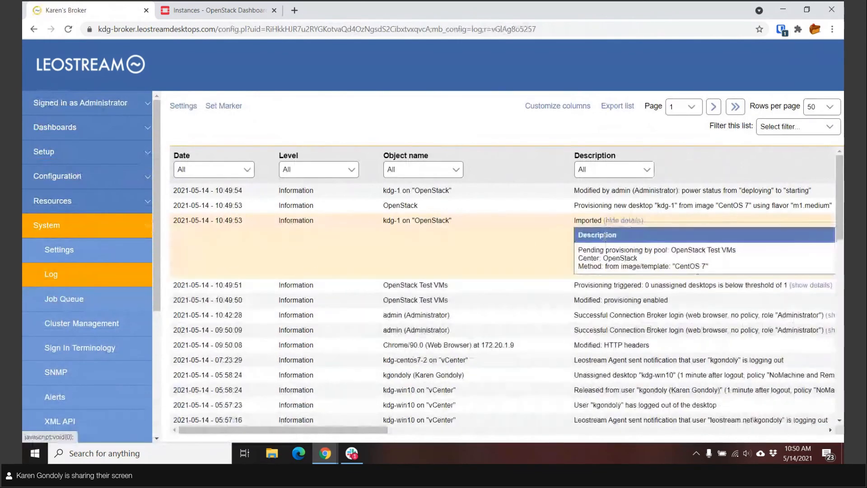
left_click(634, 222)
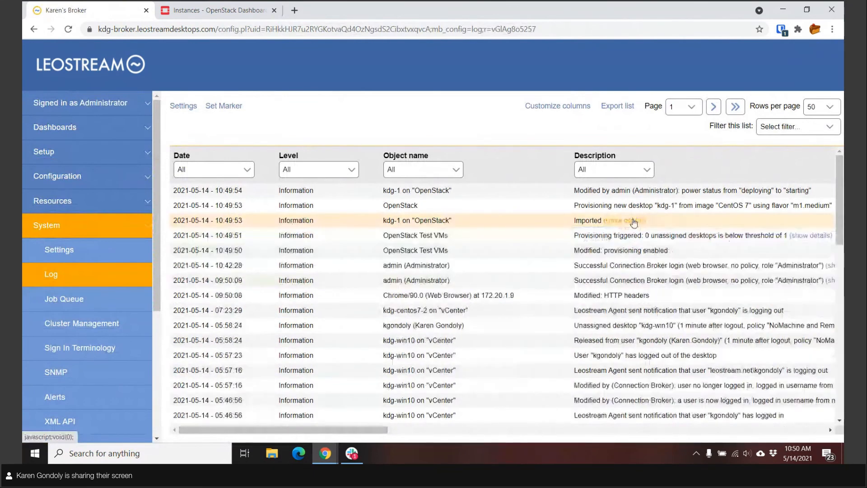
- Switch to the OpenStack dashboard and refresh the Instances list to check for the newly provisioned desktop
key("ctrl+Tab")
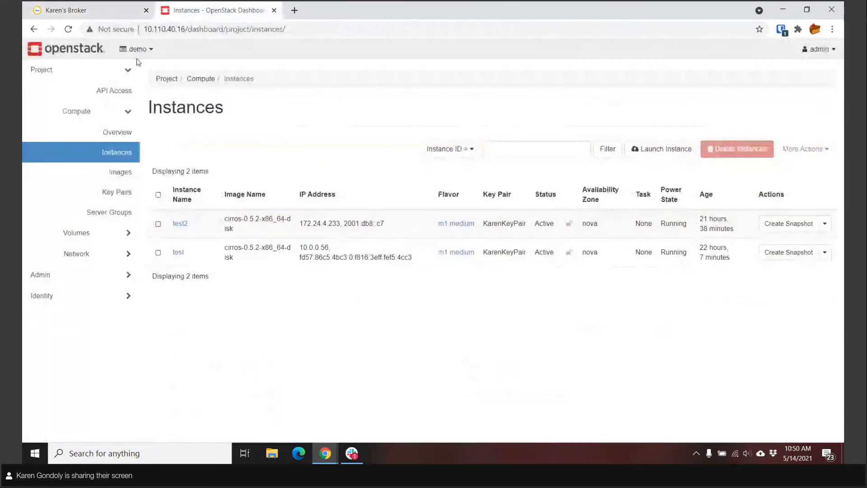
left_click(70, 29)
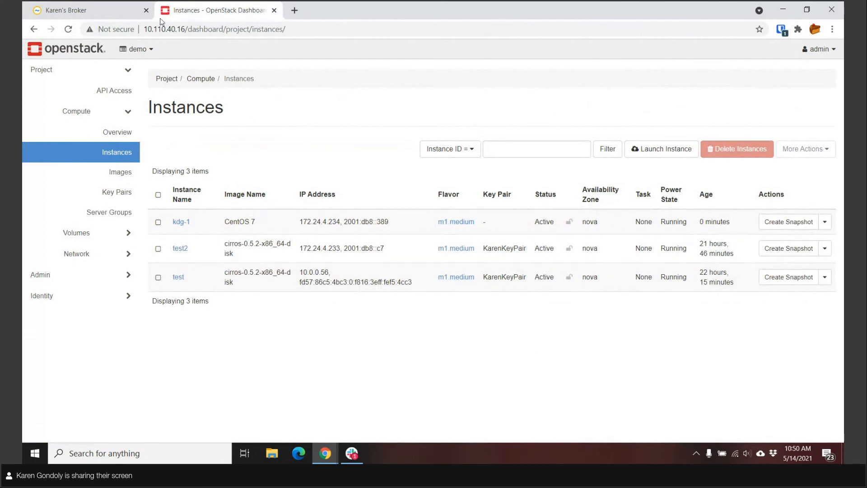
- Switch back to the Leostream Connection Broker and expand its Configuration section
left_click(92, 12)
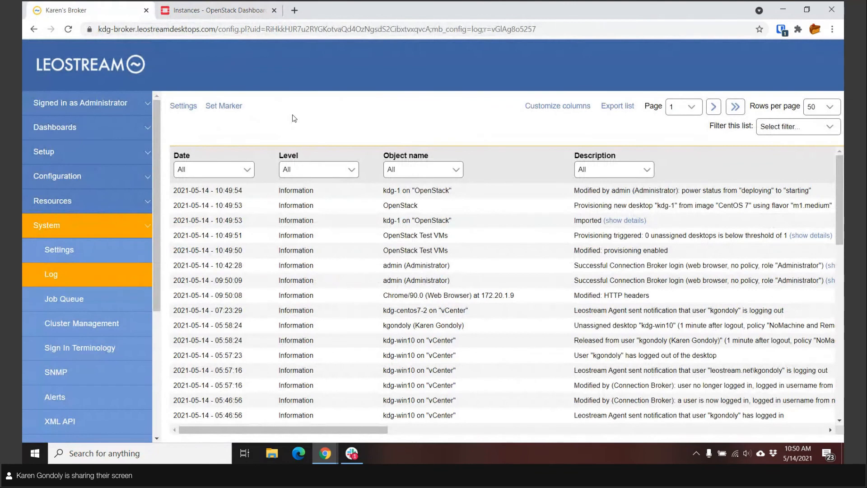
left_click(110, 204)
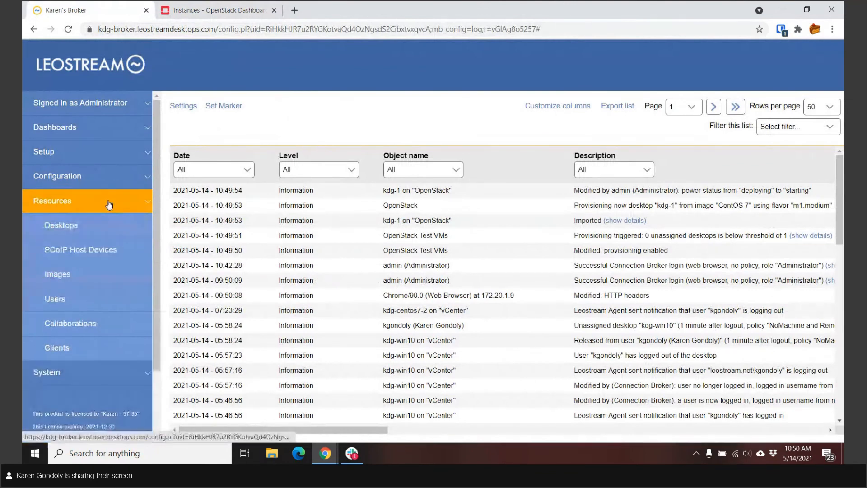
left_click(75, 176)
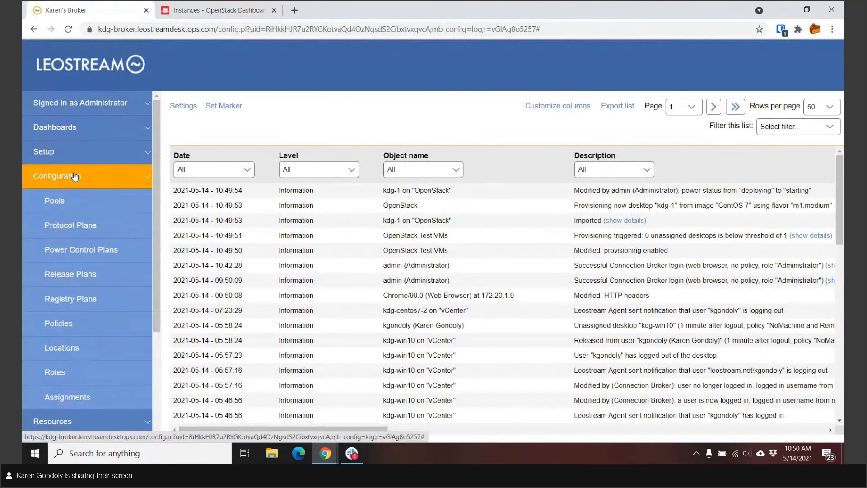